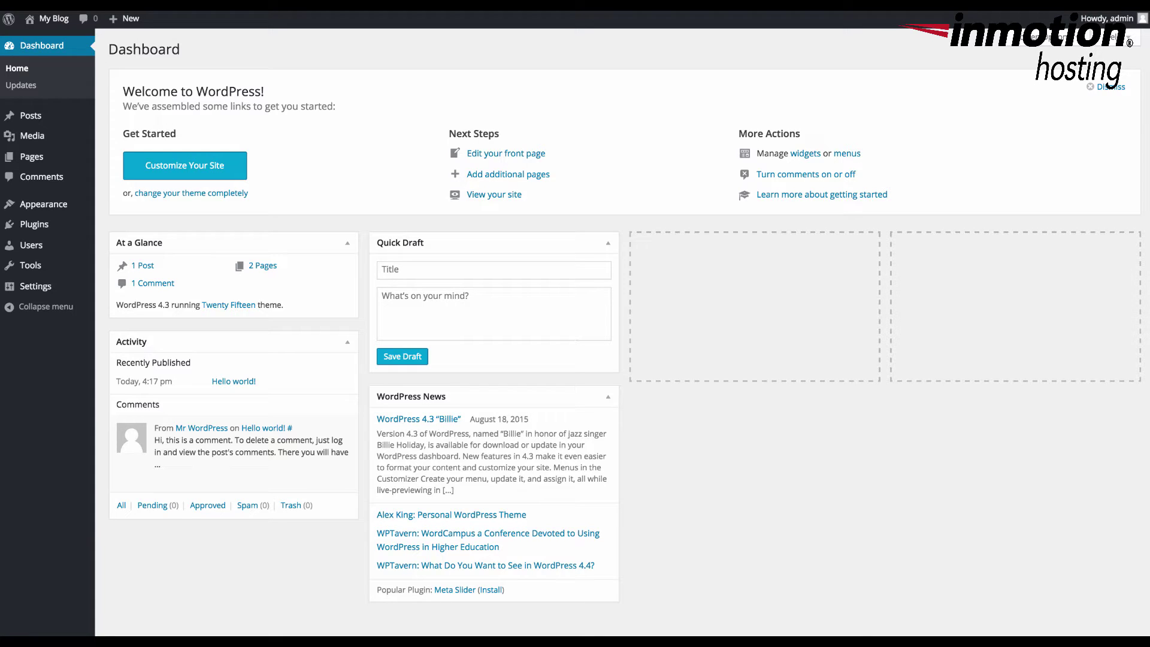
Open the Hello world! post from All Posts and place the cursor after the welcome sentence
{"action": "left_click", "coordinate": [29, 116]}
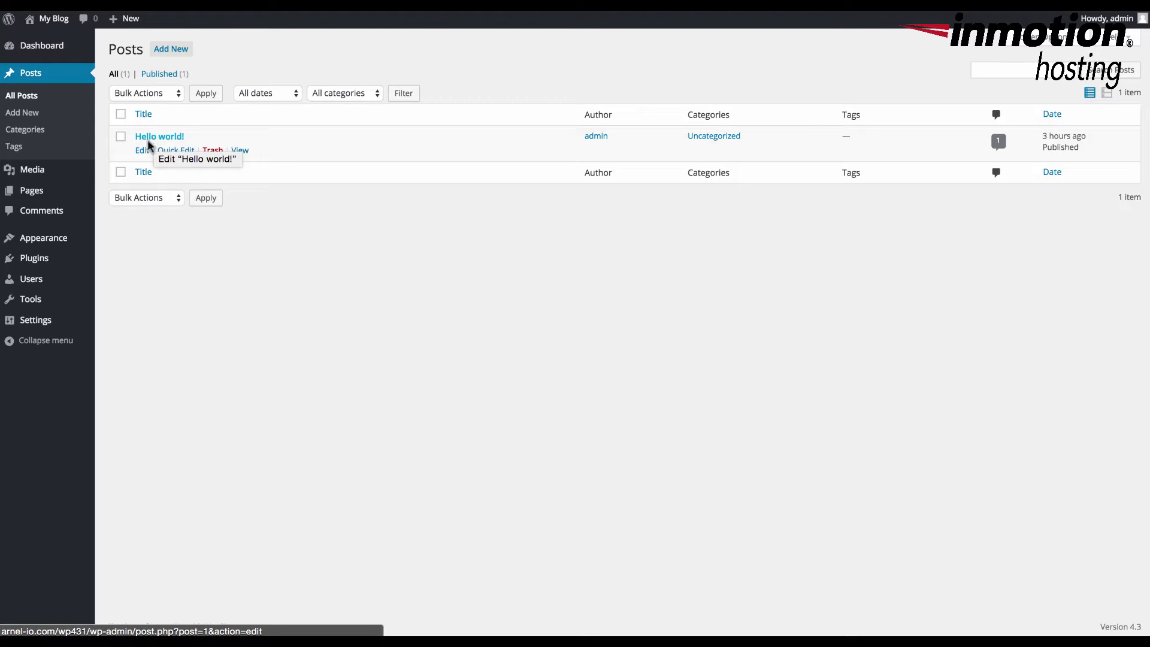
{"action": "left_click", "coordinate": [145, 151]}
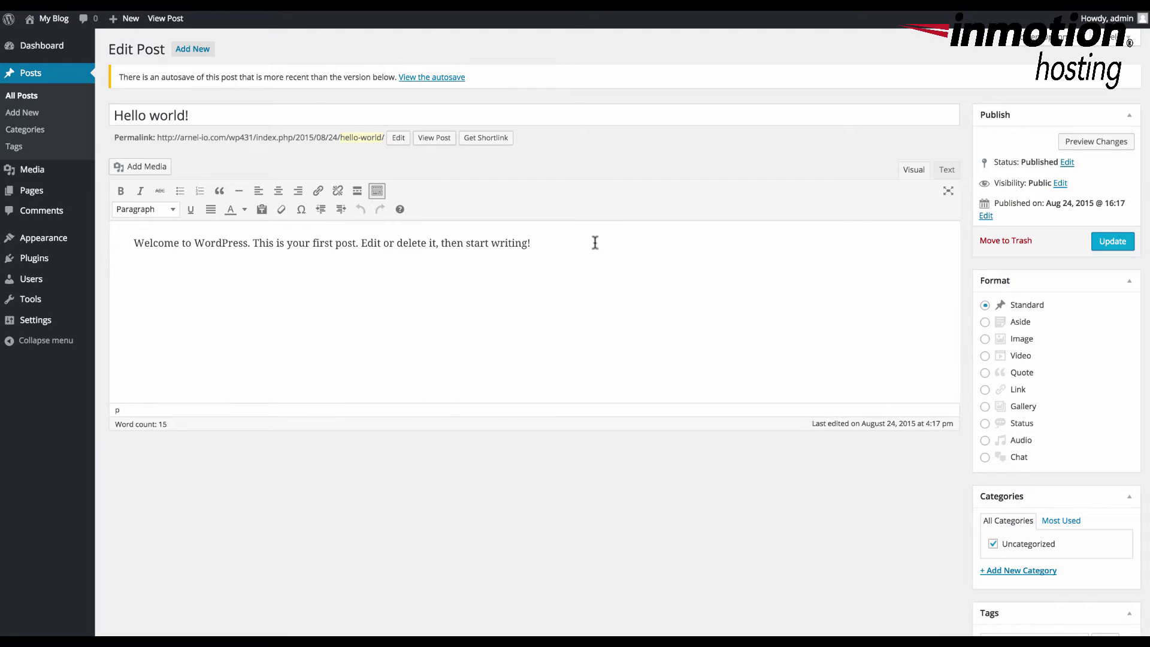
{"action": "left_click", "coordinate": [579, 241]}
Add an H2 heading 'This is my header' below the welcome sentence using the ## shortcut
{"action": "key", "text": "Return"}
{"action": "type", "text": "##"}
{"action": "type", "text": "This is w"}
{"action": "key", "text": "BackSpace"}
{"action": "key", "text": "BackSpace"}
{"action": "type", "text": "m"}
{"action": "key", "text": "BackSpace"}
{"action": "key", "text": "BackSpace"}
{"action": "type", "text": "my header"}
{"action": "key", "text": "Return"}
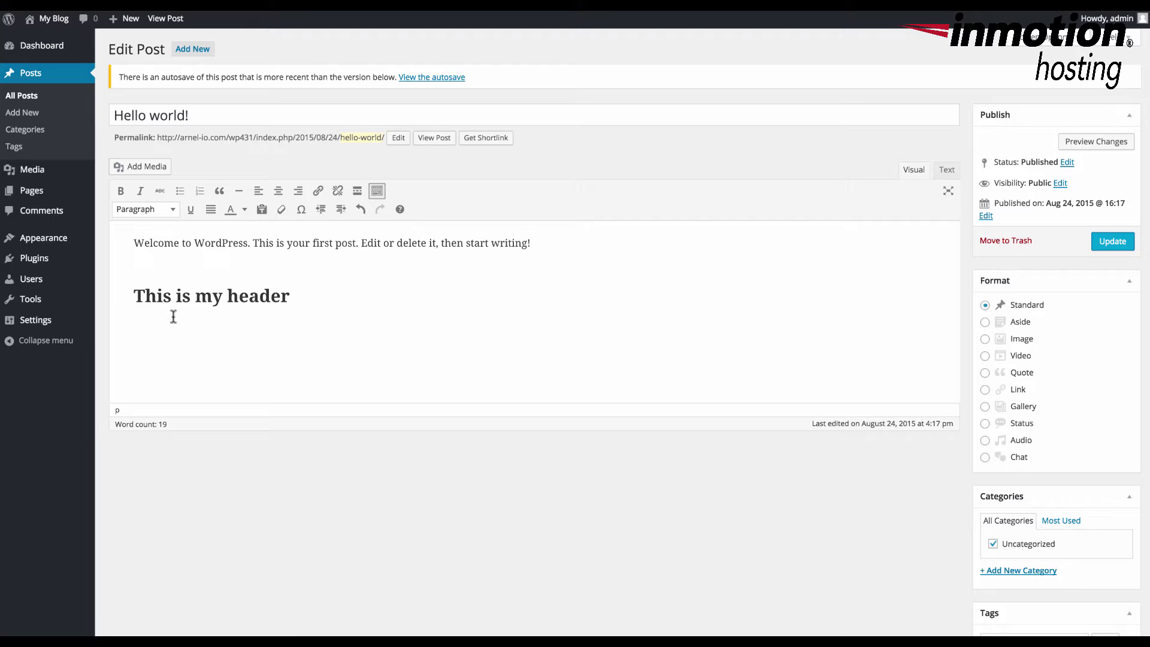
{"action": "left_click", "coordinate": [144, 295]}
{"action": "left_click_drag", "start_coordinate": [133, 296], "coordinate": [284, 307]}
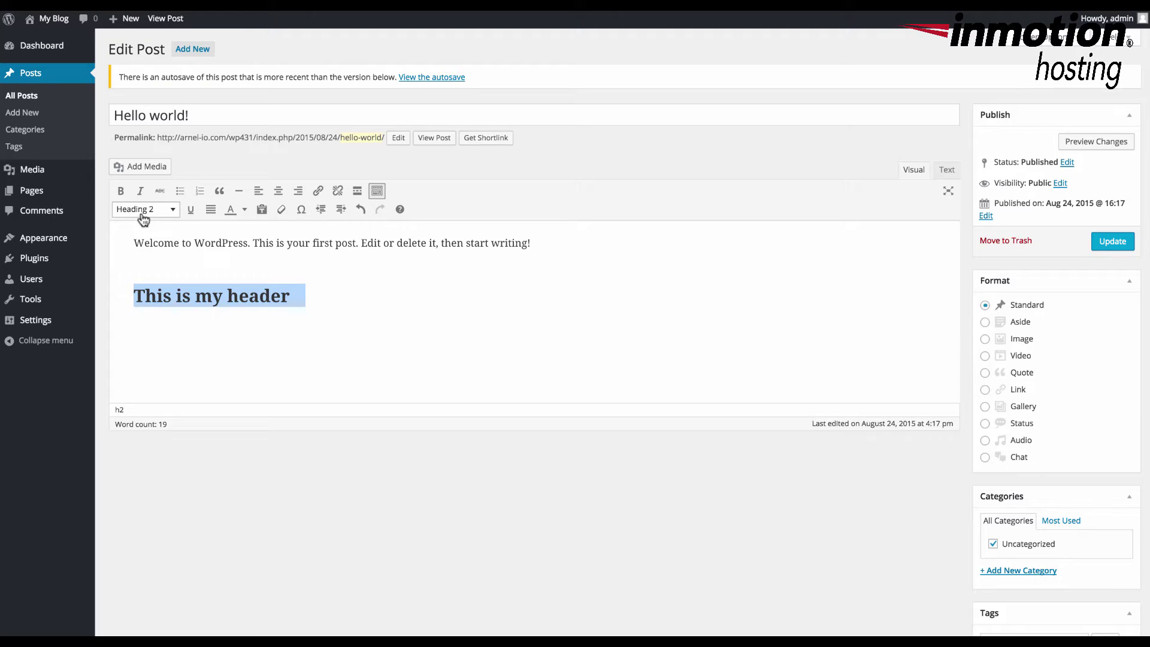
{"action": "left_click", "coordinate": [310, 305]}
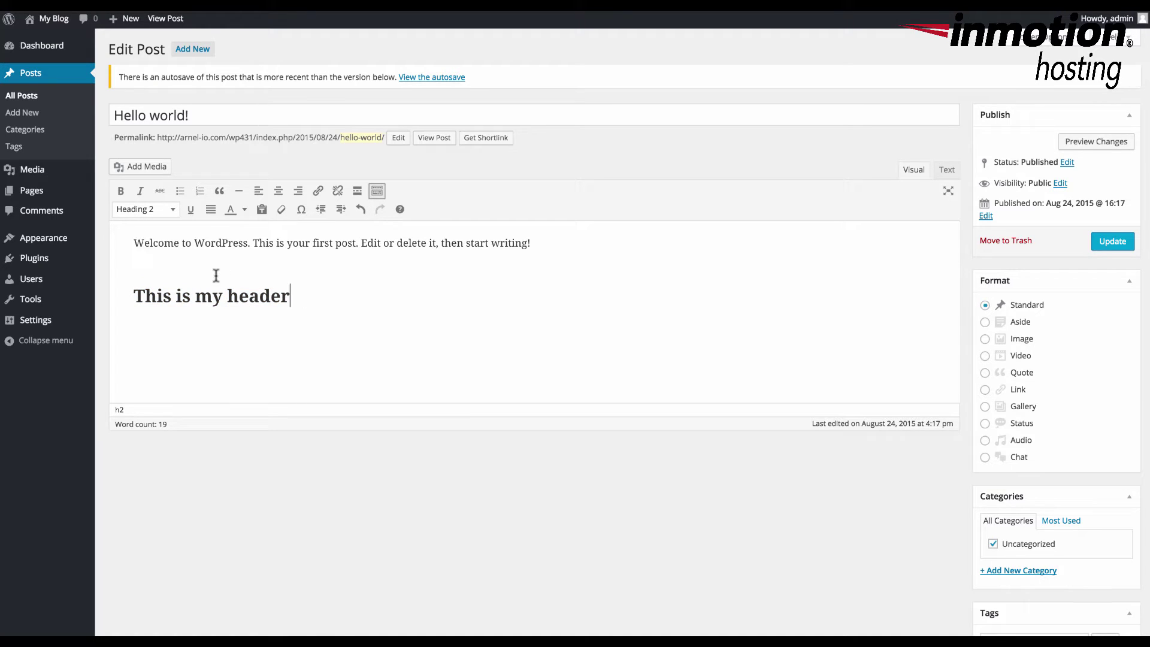
Add an H3 heading 'This is header3' and an H4 heading 'This is header 4' using ### and ####
{"action": "key", "text": "Return"}
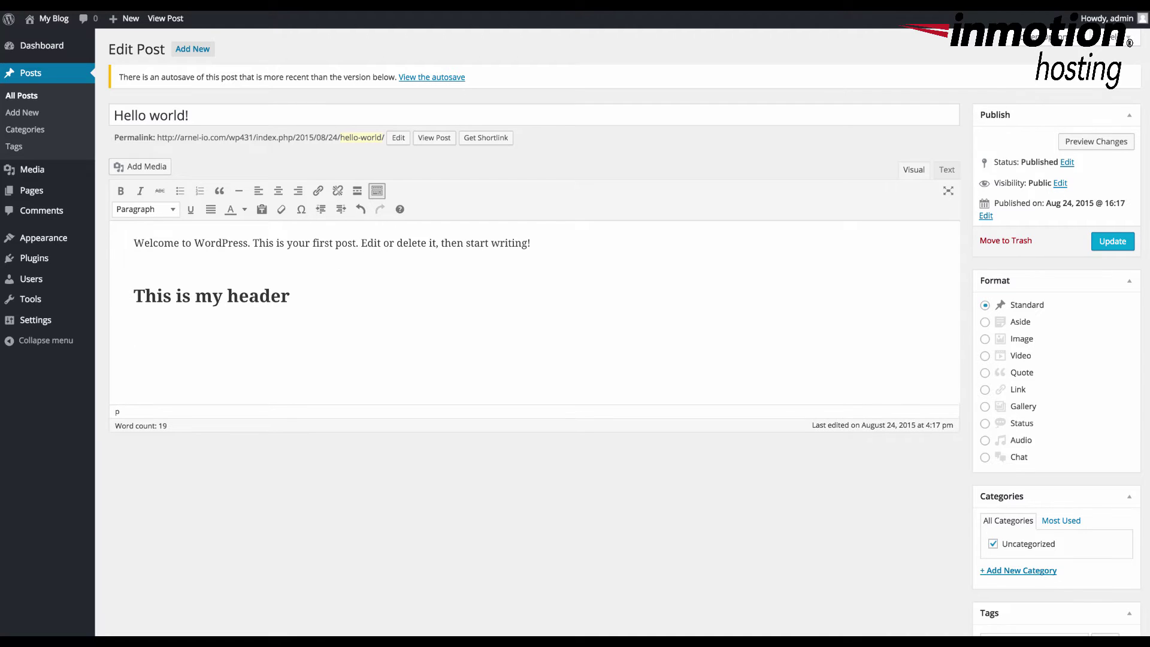
{"action": "type", "text": "##"}
{"action": "type", "text": "# This "}
{"action": "type", "text": "is is"}
{"action": "type", "text": "header"}
{"action": "type", "text": "3"}
{"action": "key", "text": "Return"}
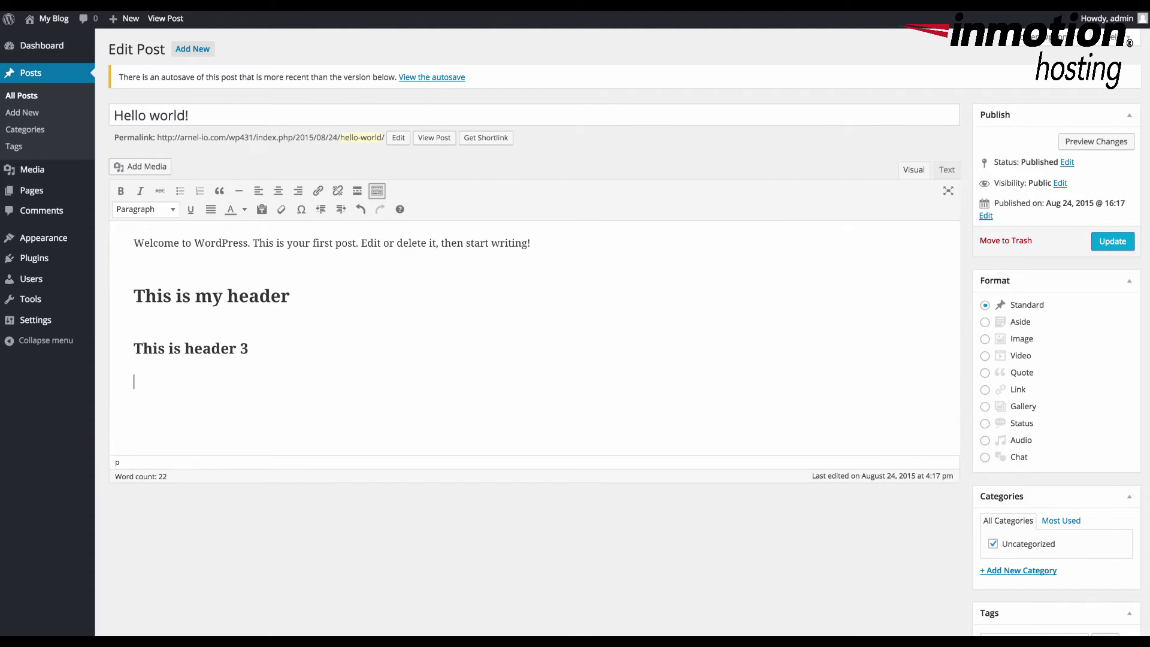
{"action": "type", "text": "####This is header 4"}
{"action": "key", "text": "Return"}
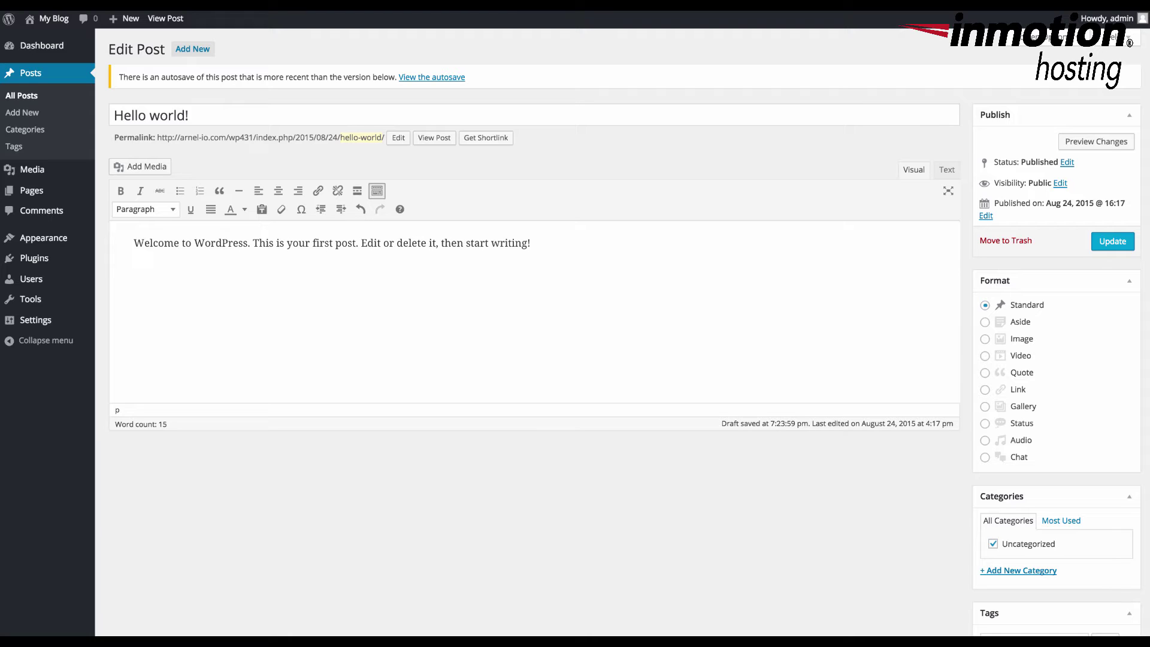
Start a bulleted list with 'This is an unordered list' and 'Second item in my list'
{"action": "type", "text": "*"}
{"action": "type", "text": " This is "}
{"action": "type", "text": "an un"}
{"action": "type", "text": "ordered list"}
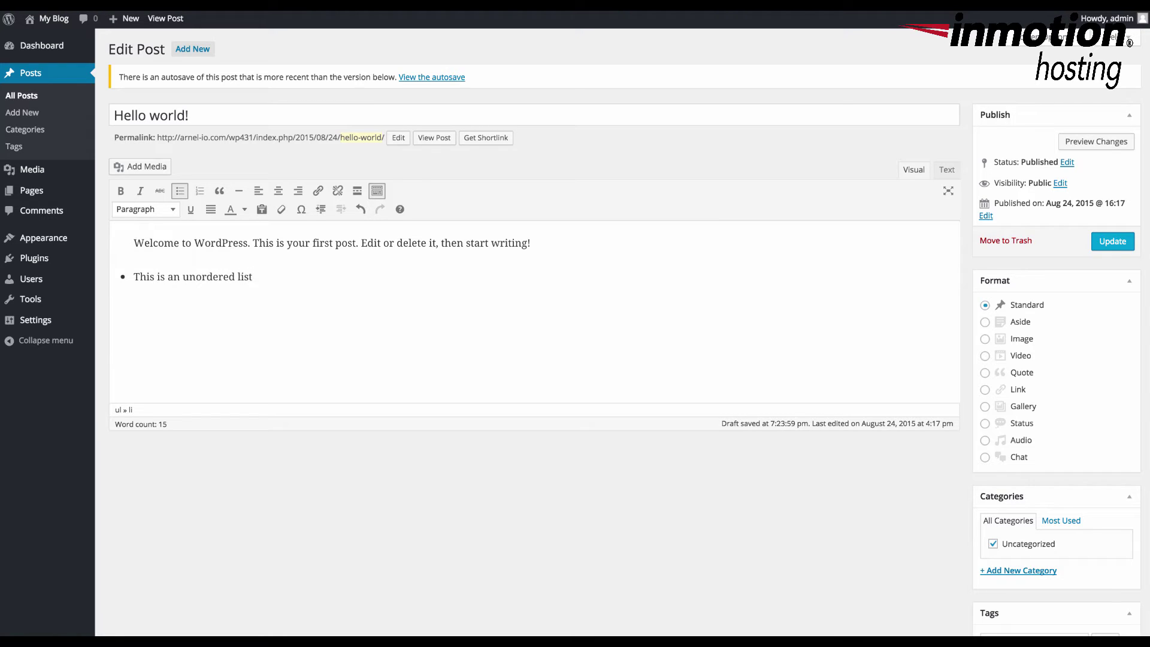
{"action": "key", "text": "Return"}
{"action": "type", "text": "T"}
{"action": "key", "text": "BackSpace"}
{"action": "type", "text": "Second item in my list"}
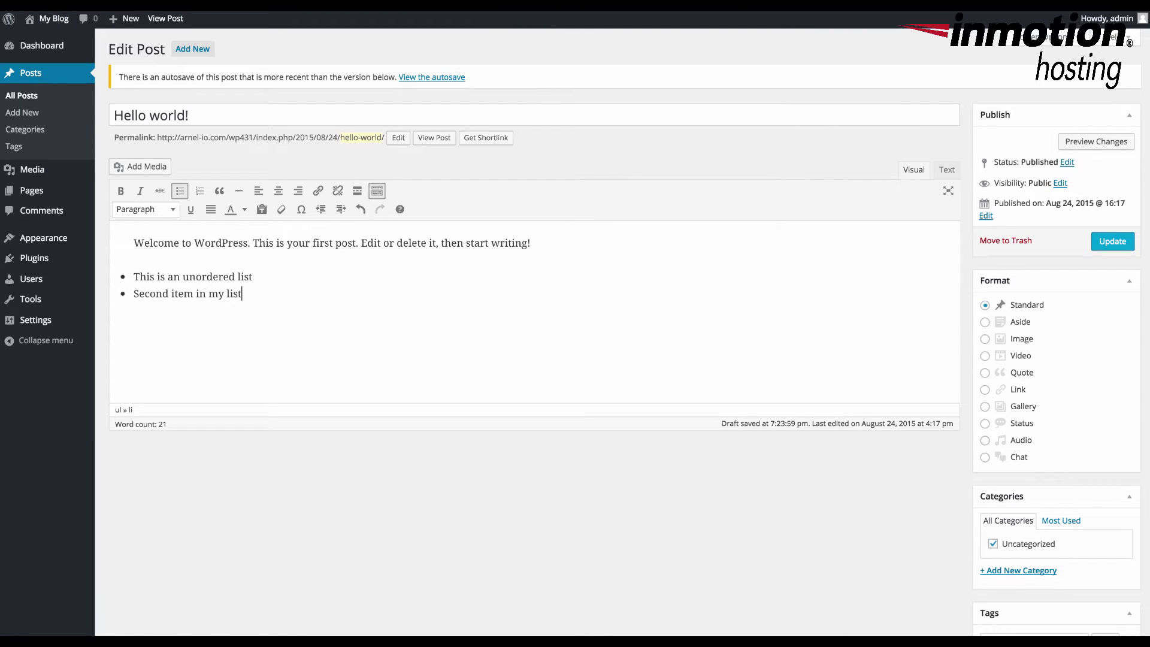
Add a third bullet: 'You can use the dash or asterisk to create the unordered list'
{"action": "key", "text": "Return"}
{"action": "key", "text": "Return"}
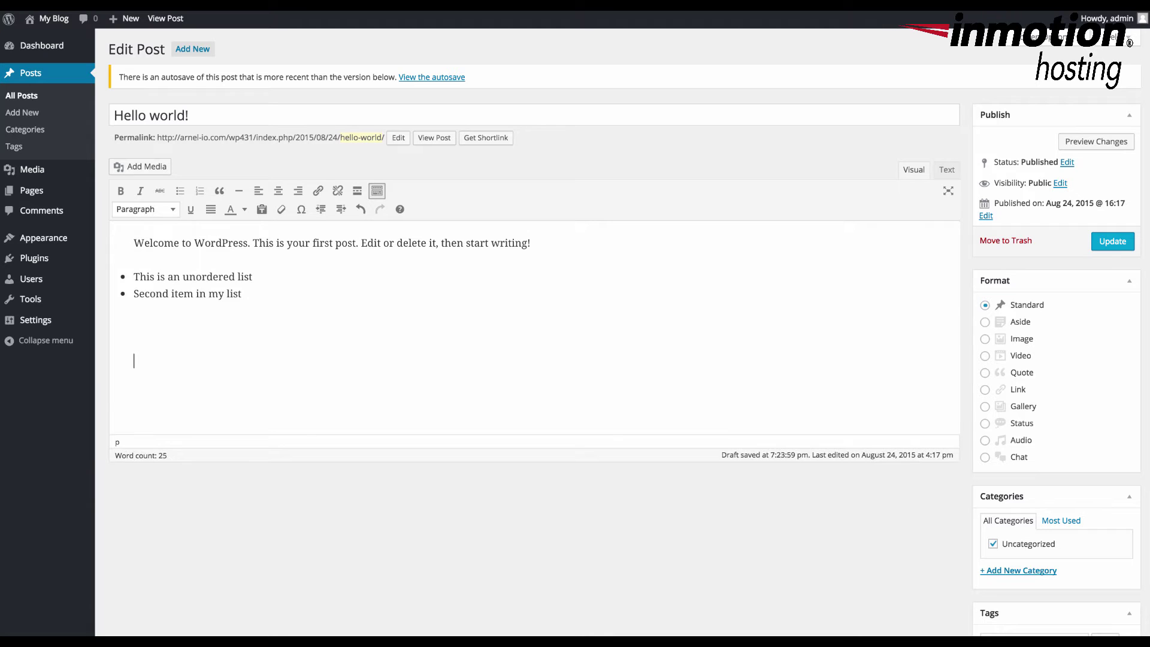
{"action": "key", "text": "BackSpace"}
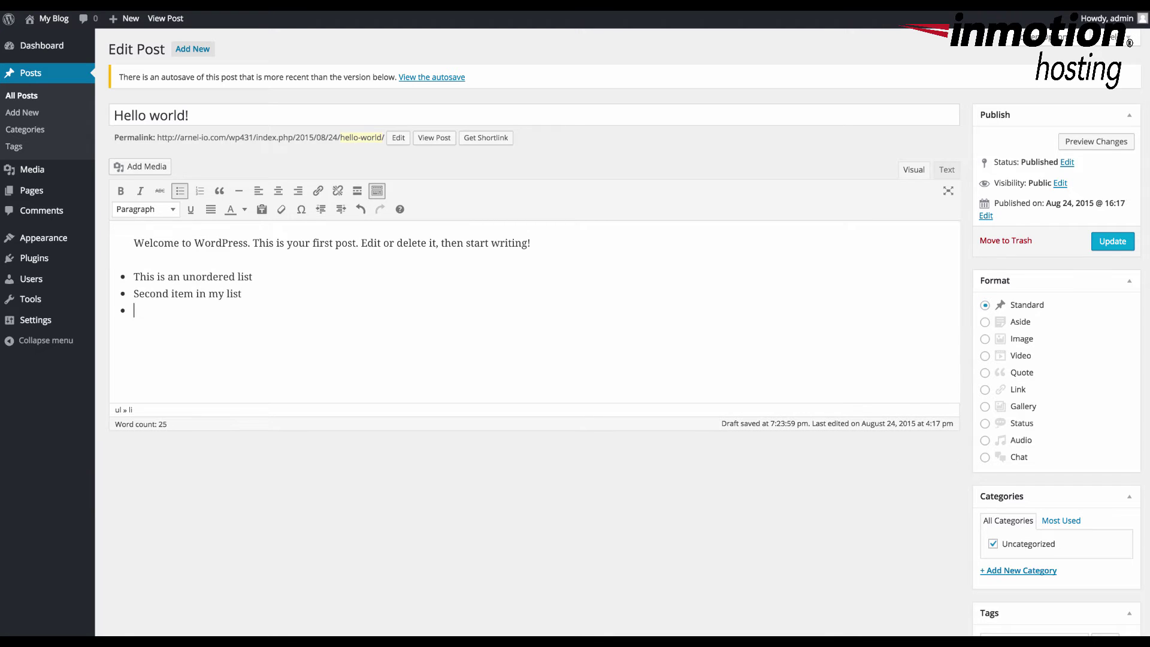
{"action": "key", "text": "Return"}
{"action": "key", "text": "Return"}
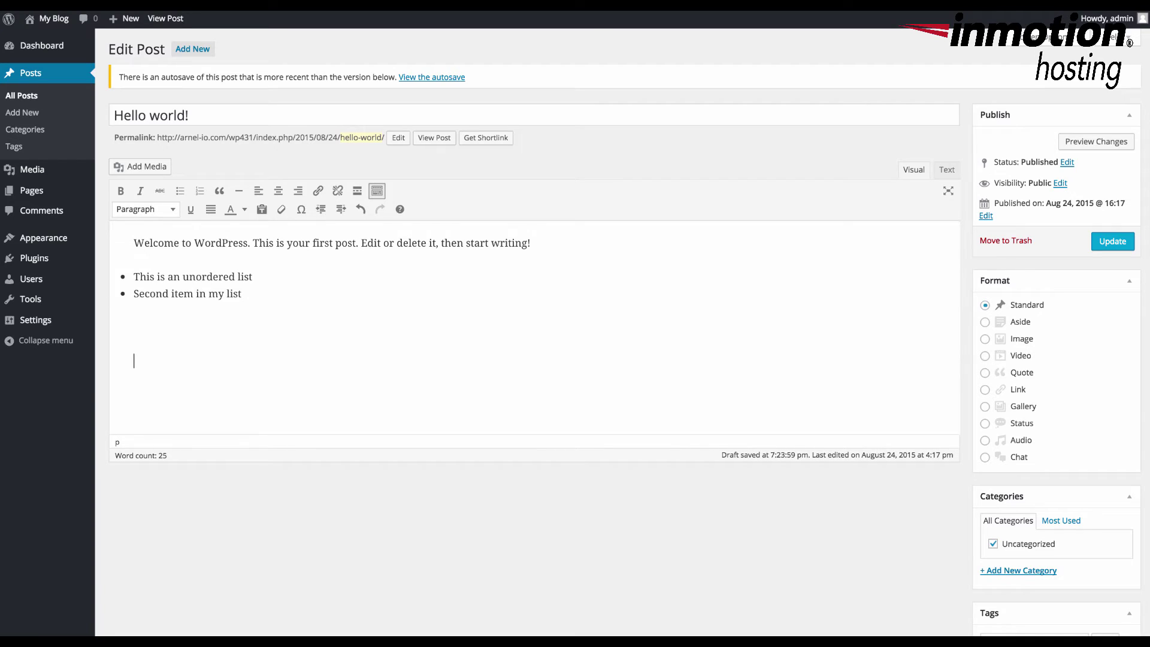
{"action": "key", "text": "BackSpace"}
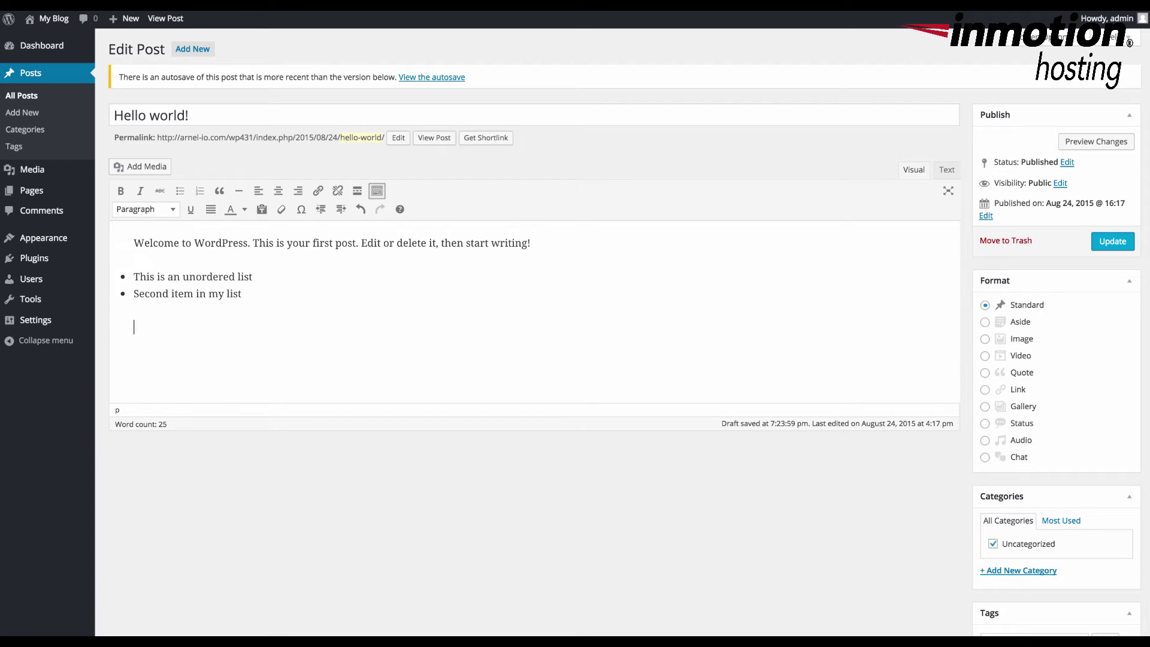
{"action": "key", "text": "alt+shift+u"}
{"action": "type", "text": "You can use the dash or "}
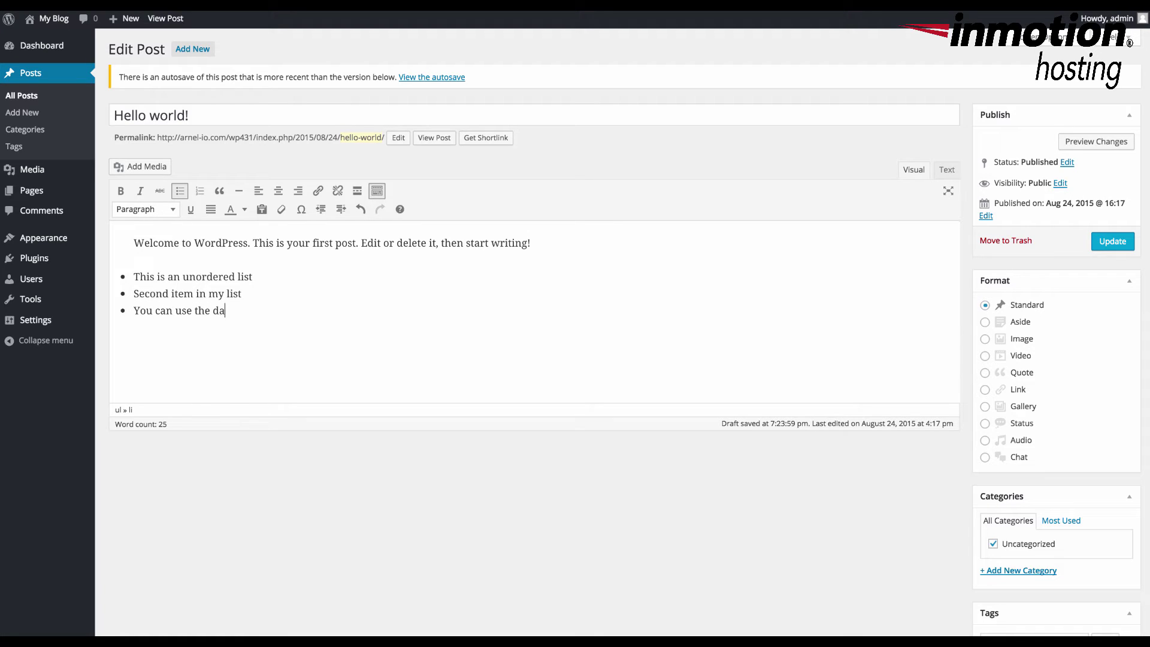
{"action": "type", "text": "asterisk to create the unordered list"}
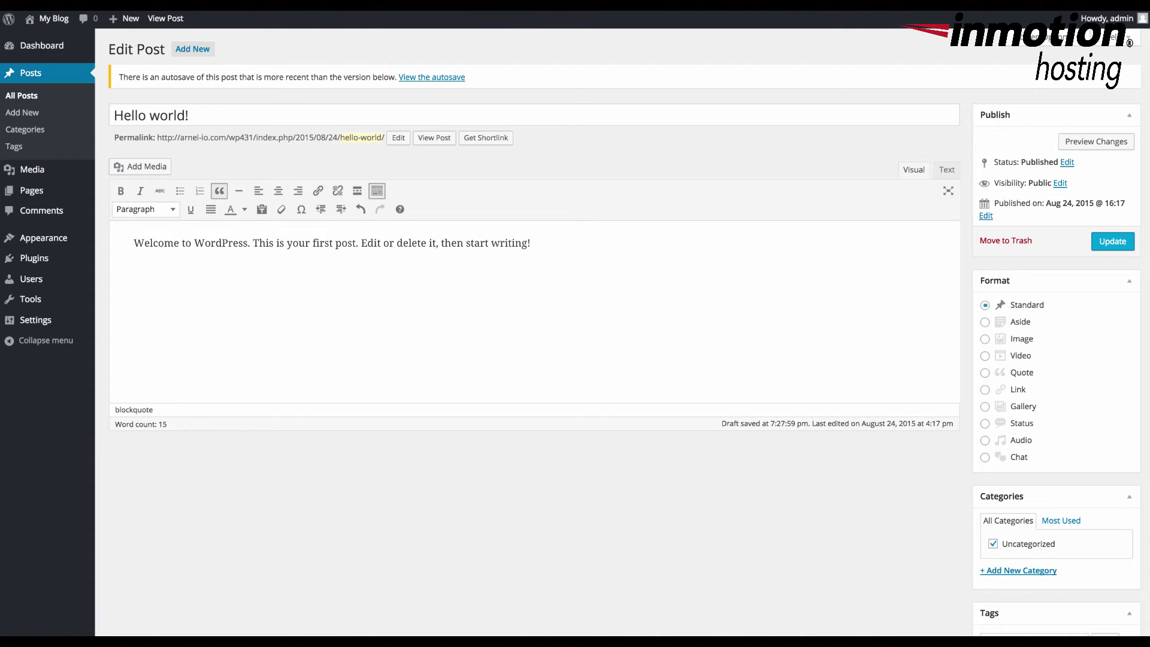
{"action": "key", "text": "Return"}
{"action": "type", "text": "1. "}
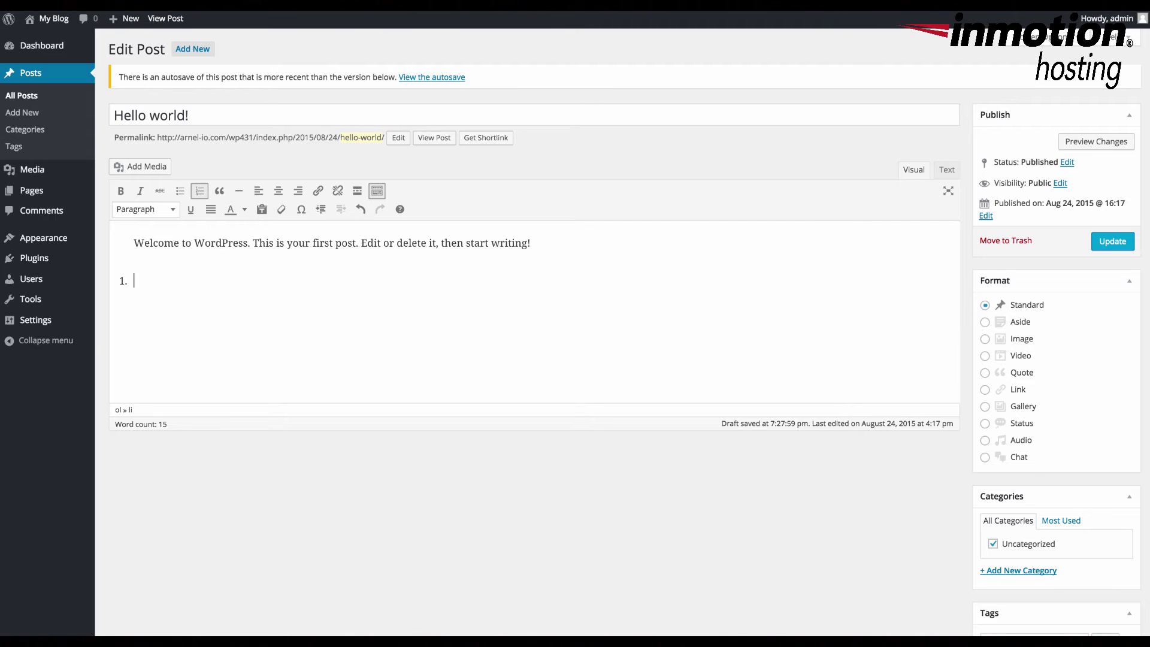
{"action": "type", "text": "This is the start of my list"}
{"action": "key", "text": "Return"}
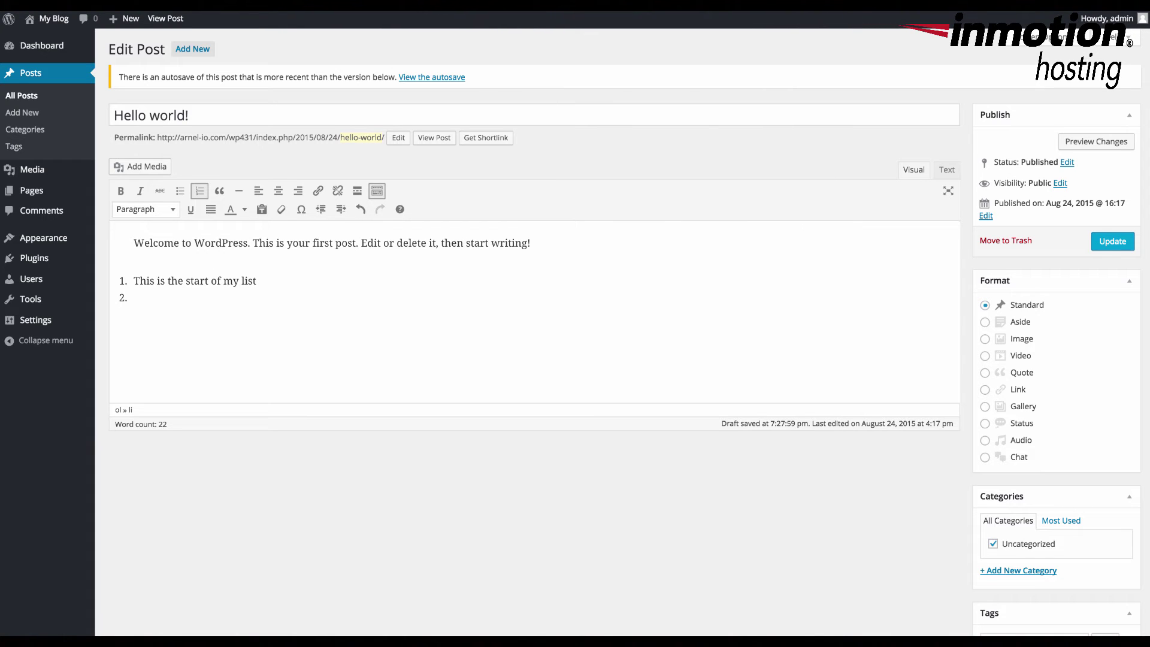
{"action": "type", "text": "Second item"}
{"action": "key", "text": "Return"}
{"action": "key", "text": "Return"}
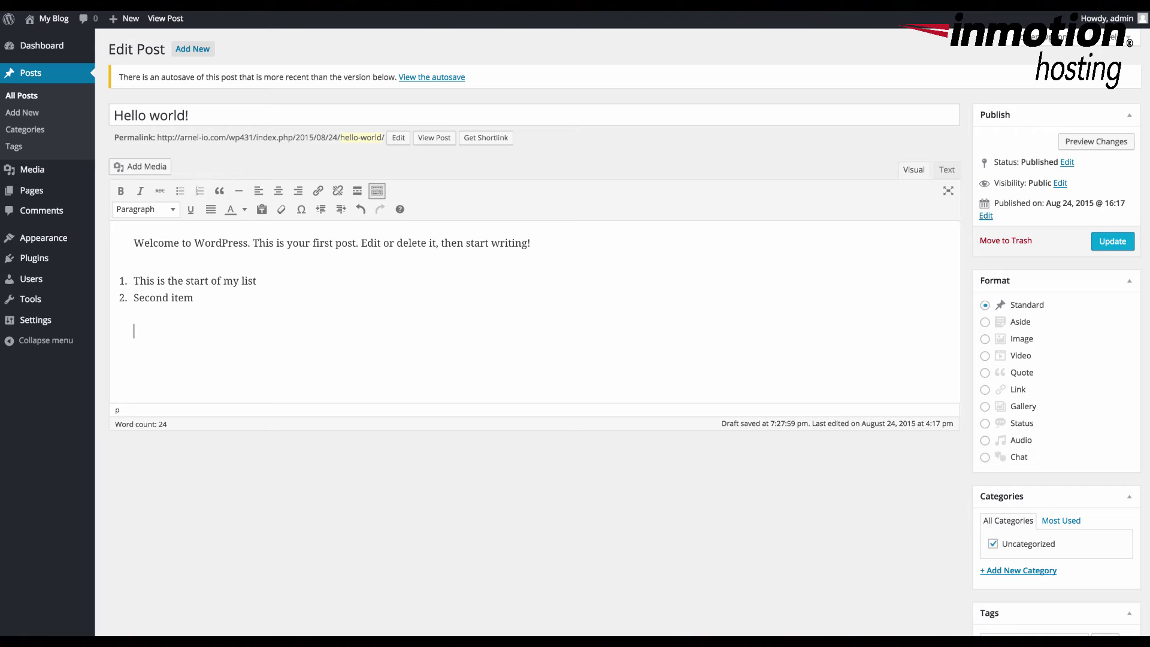
{"action": "type", "text": "1)"}
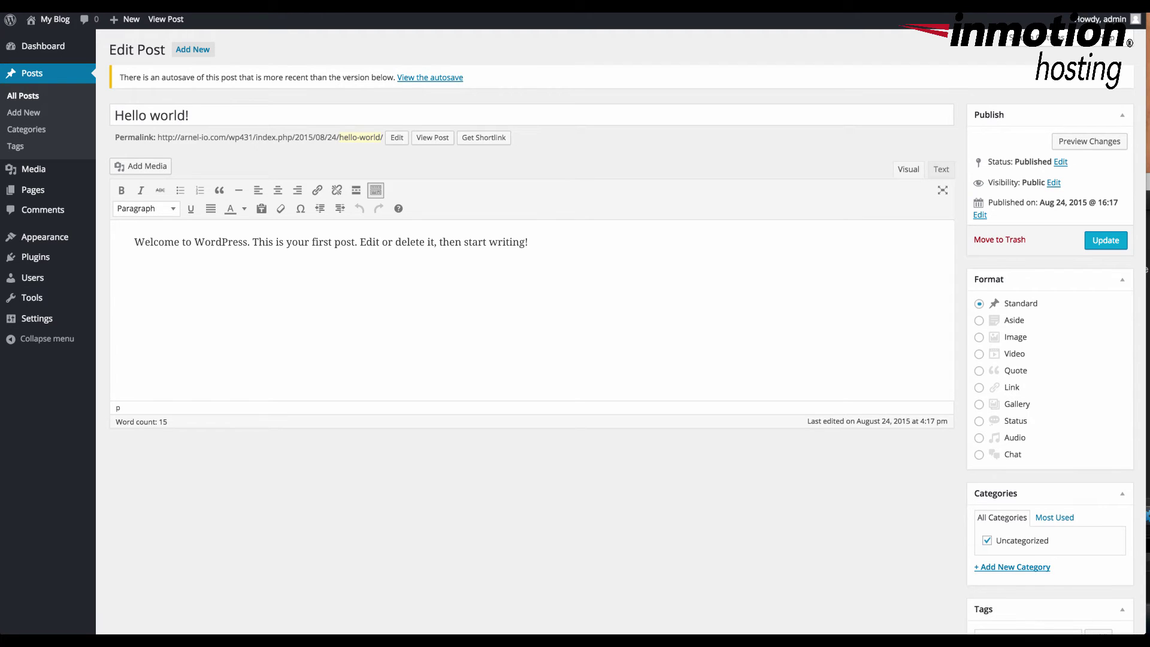
Add a blockquote with the pasted perfection quote below the welcome sentence, plus a line for its author
{"action": "key", "text": "alt+shift+q"}
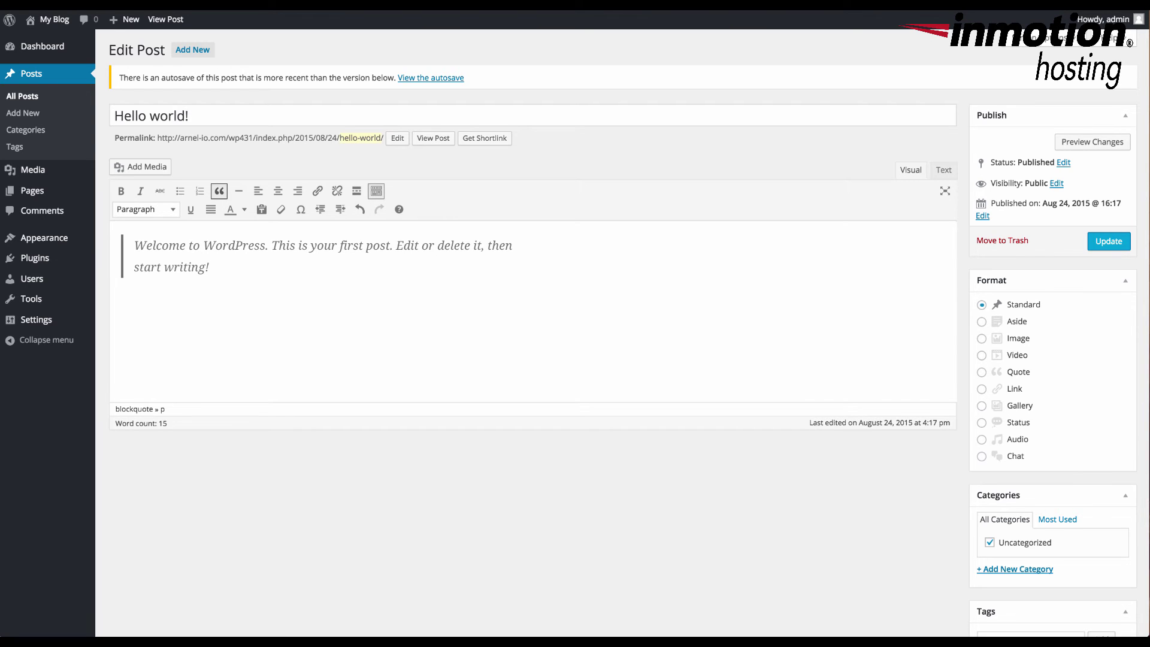
{"action": "key", "text": "alt+shift+q"}
{"action": "key", "text": "Return"}
{"action": "type", "text": ">"}
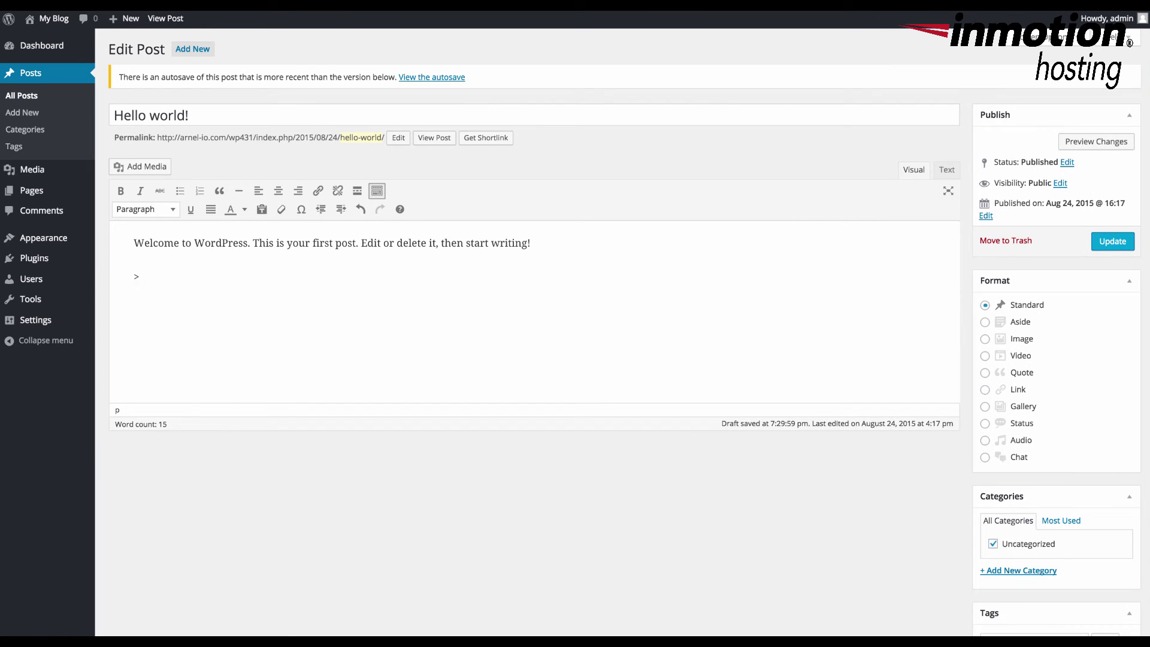
{"action": "type", "text": "Perfection is not attainable, but if we chase perfection we can catch excellence"}
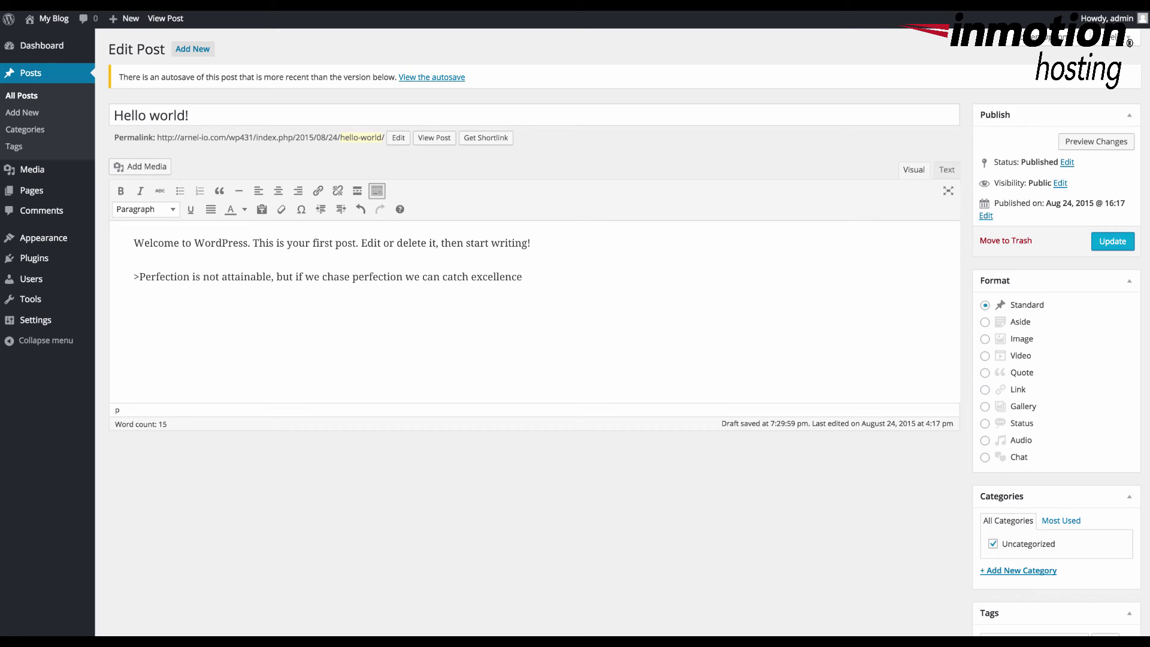
{"action": "key", "text": "Return"}
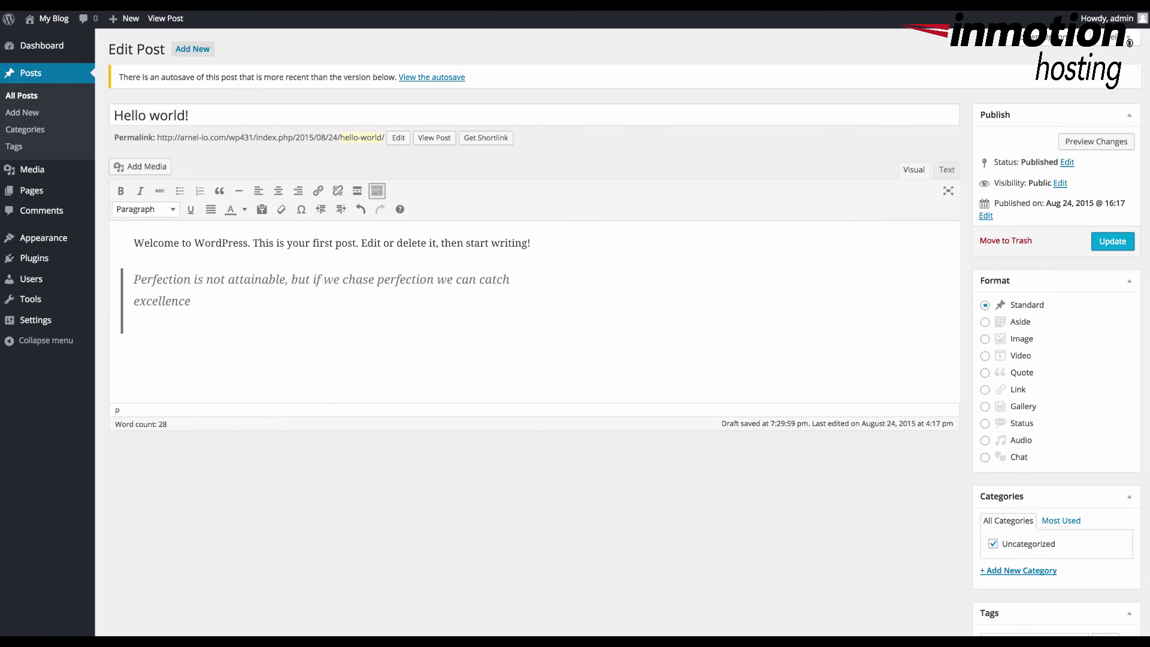
{"action": "type", "text": "Vince Lombardi"}
{"action": "key", "text": "Return"}
{"action": "key", "text": "Return"}
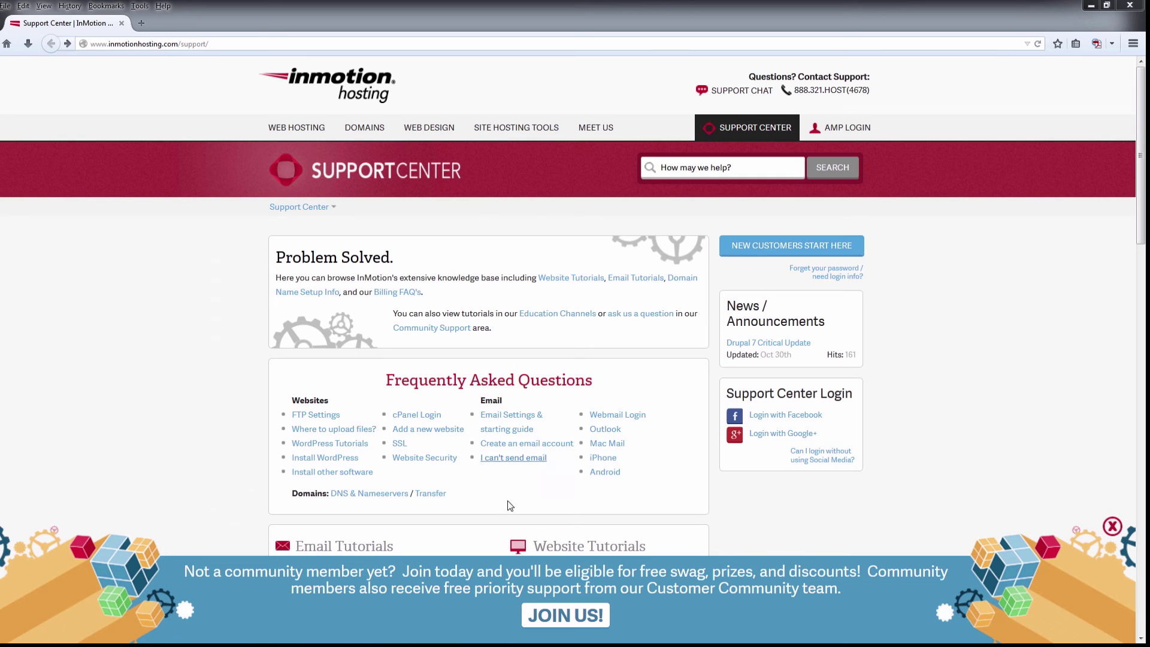
Select JOIN US! on the Support Center community banner
{"action": "left_click", "coordinate": [545, 619]}
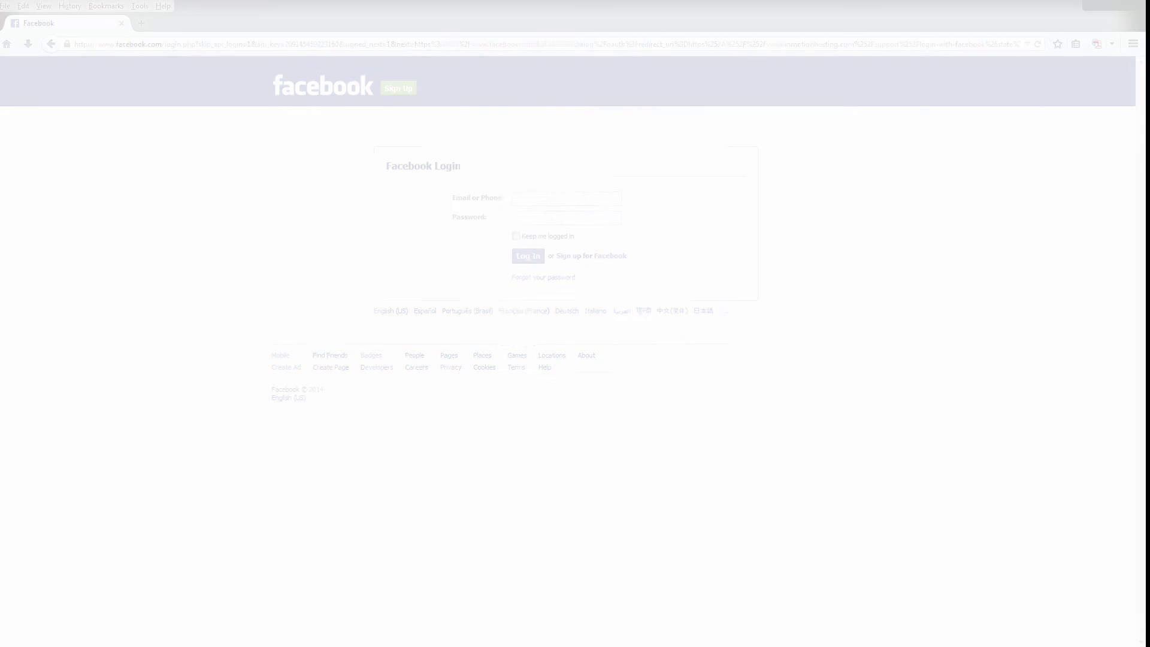